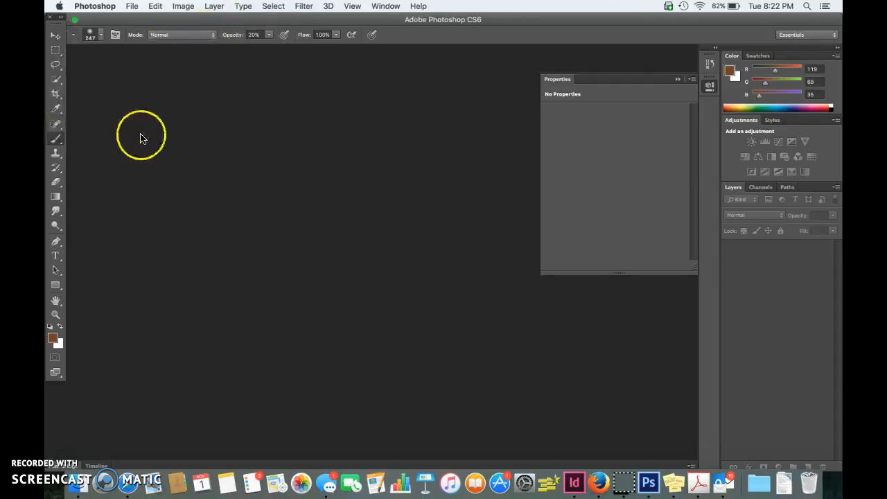
Step: Reset the Essentials workspace so that the displaced Tools panel and other panels return to their default layout
drag(56, 22, 59, 51)
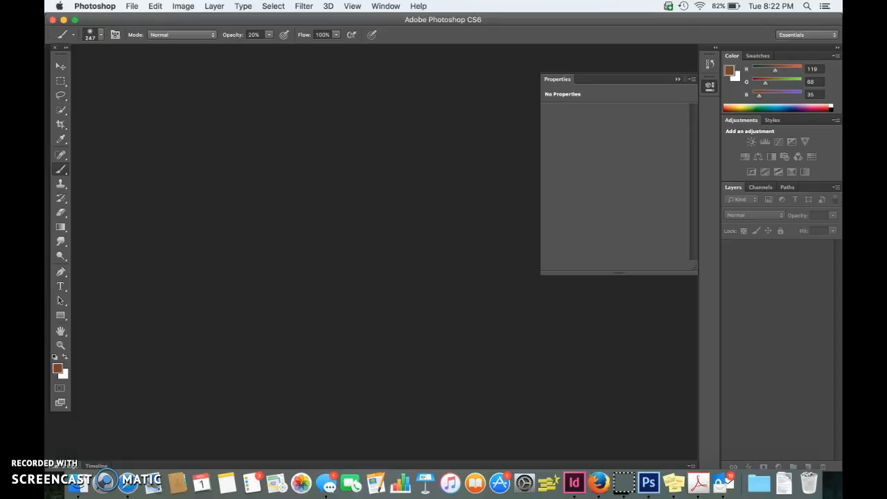
click(384, 6)
click(391, 30)
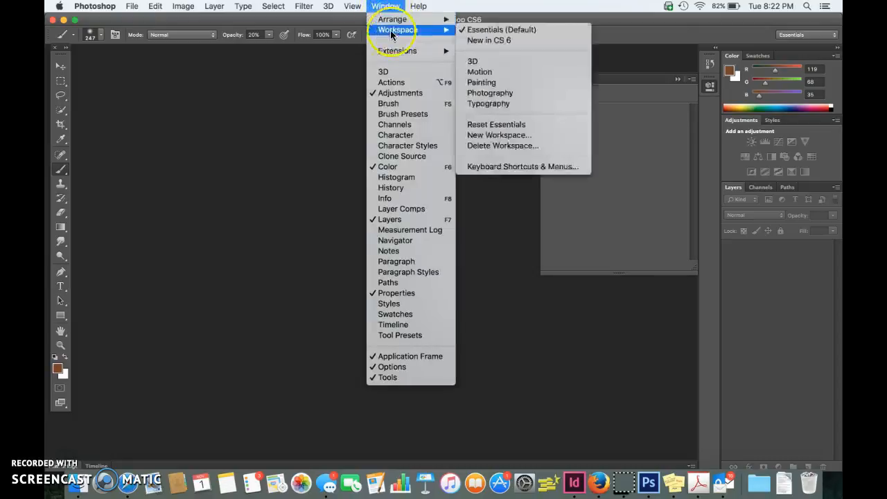
click(496, 125)
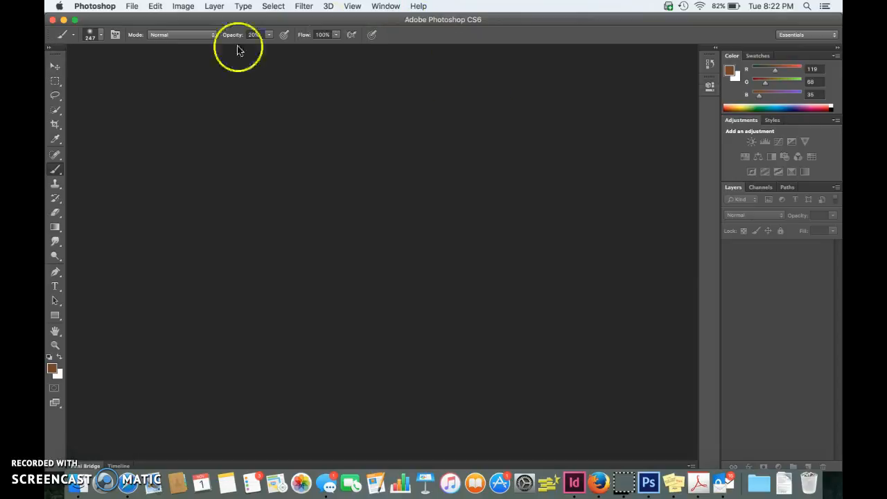
Step: Hide the Layers panel and display it again
click(374, 7)
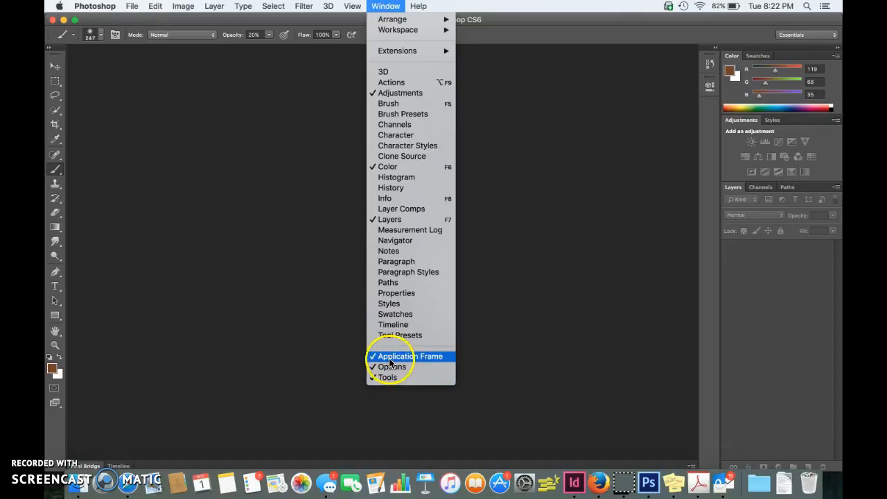
click(395, 226)
click(385, 5)
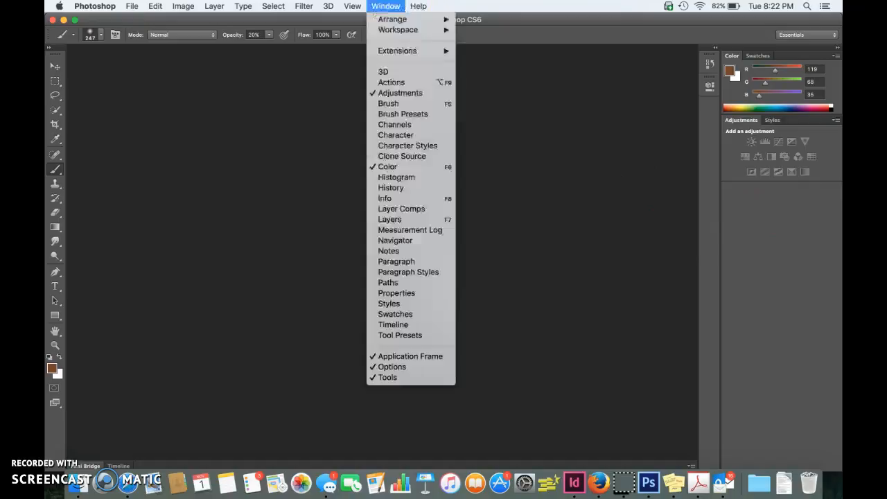
click(392, 223)
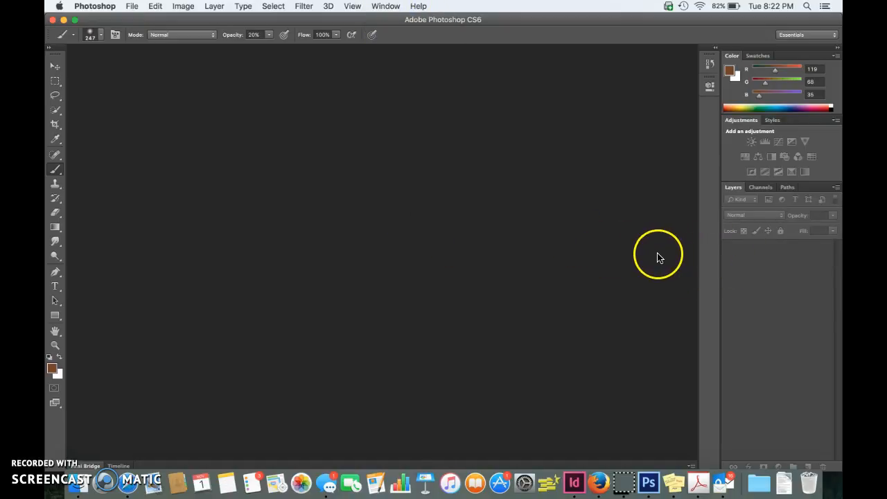
Step: Open Photo 1 - Model.jpg from the Photoshop demo folder on the Desktop
click(131, 6)
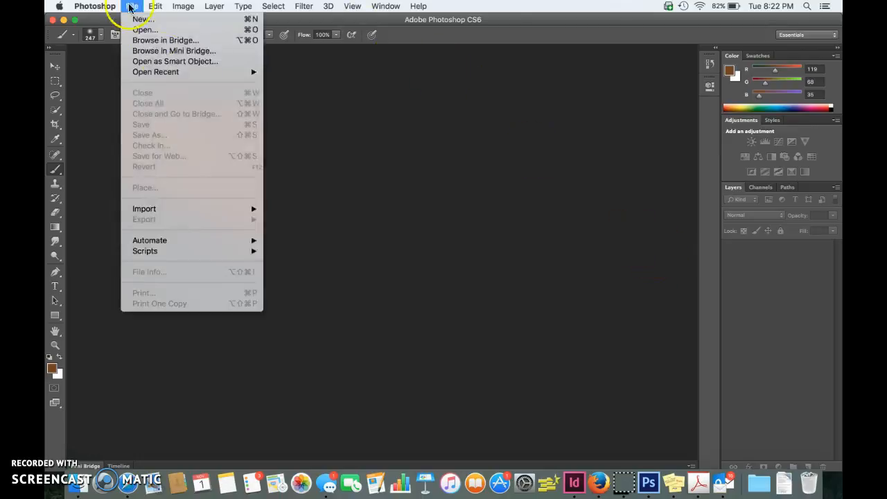
click(168, 33)
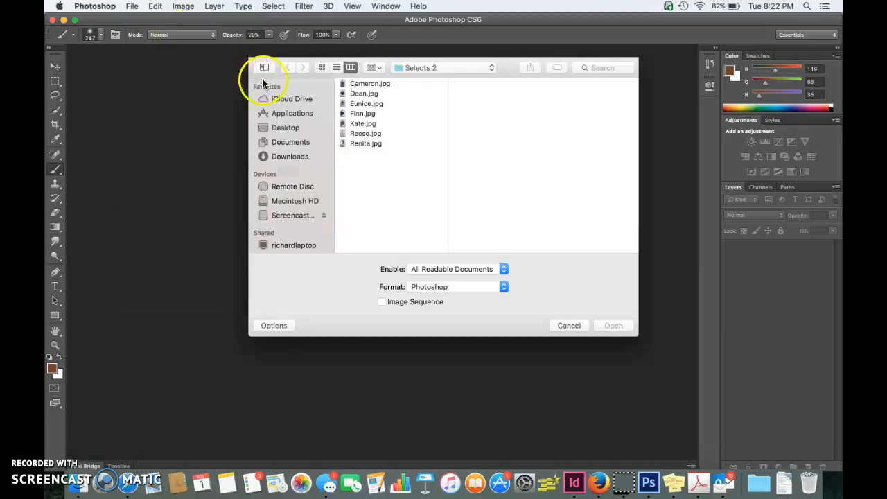
click(309, 128)
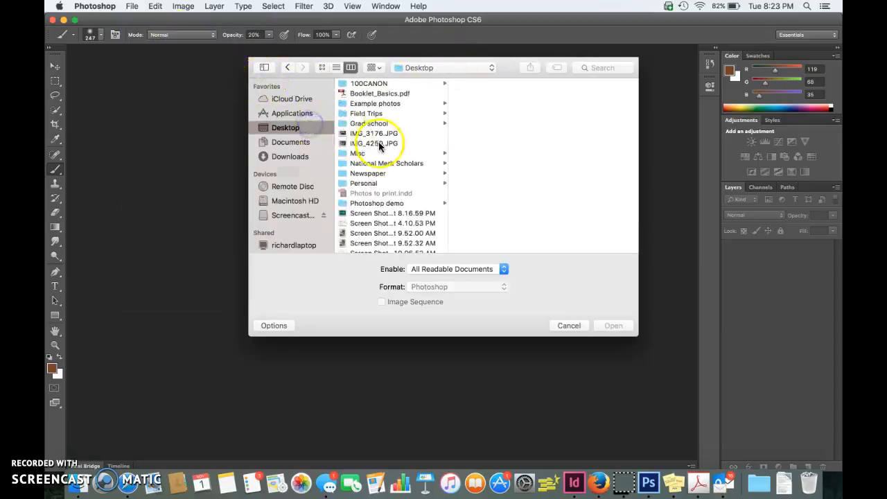
scroll(379, 193, down, 3)
scroll(379, 192, down, 2)
click(379, 167)
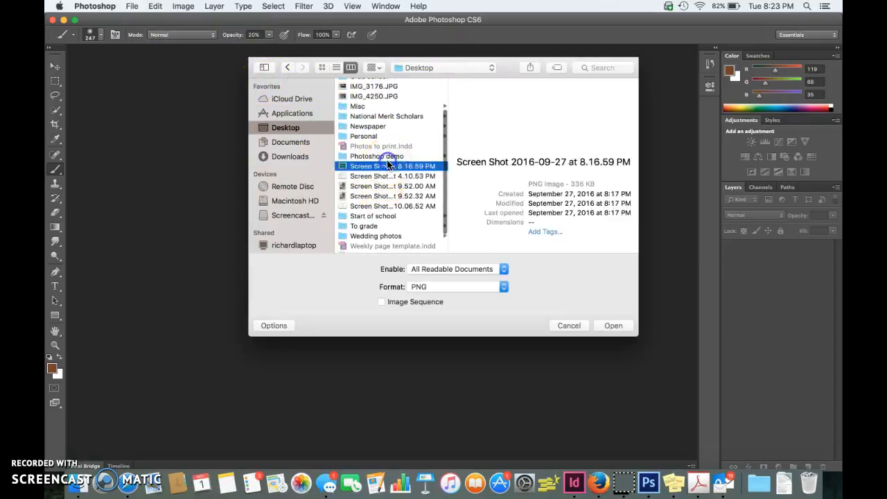
click(385, 156)
click(504, 83)
click(617, 325)
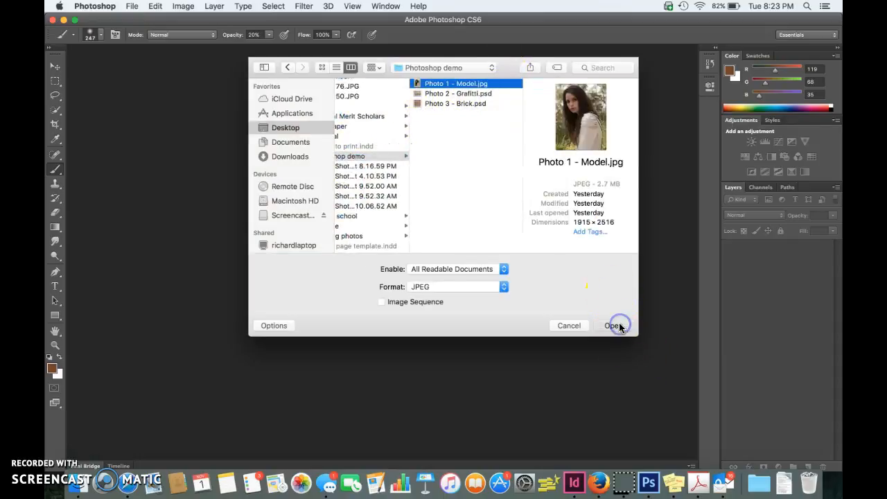
Step: Open Photo 2 - Grafitti.psd from the Photoshop demo folder as a second document
click(131, 7)
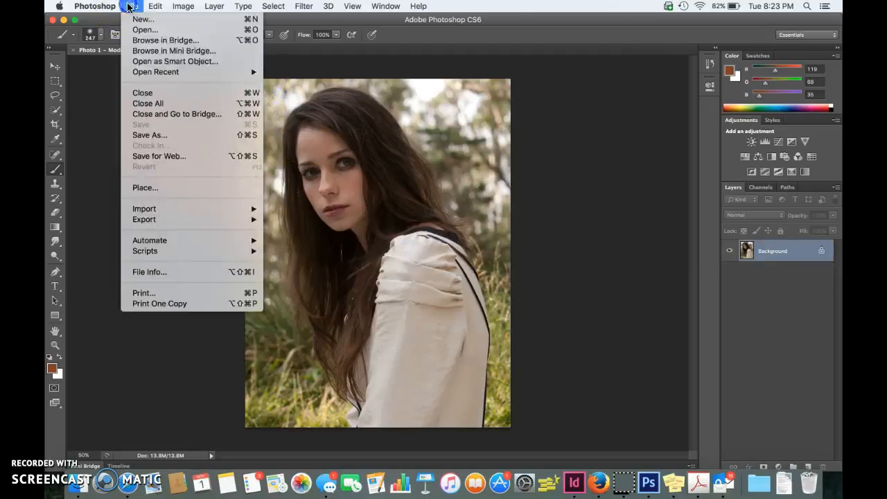
click(163, 30)
click(416, 83)
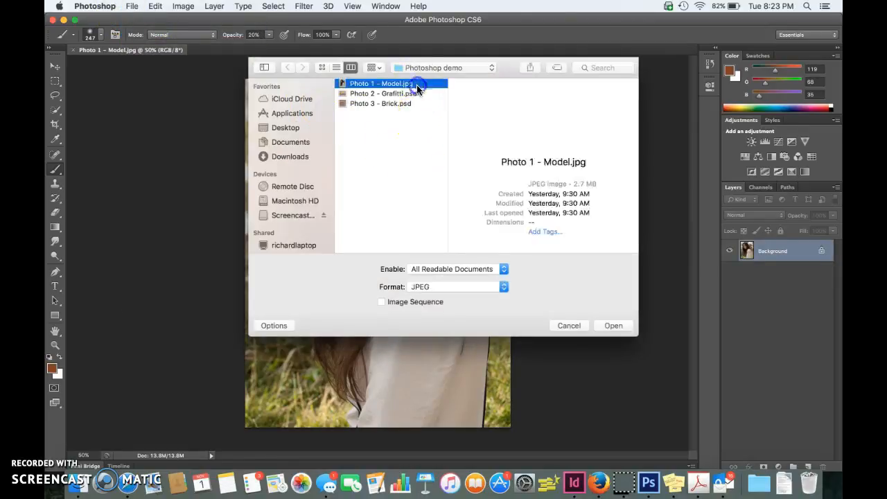
click(415, 93)
click(616, 326)
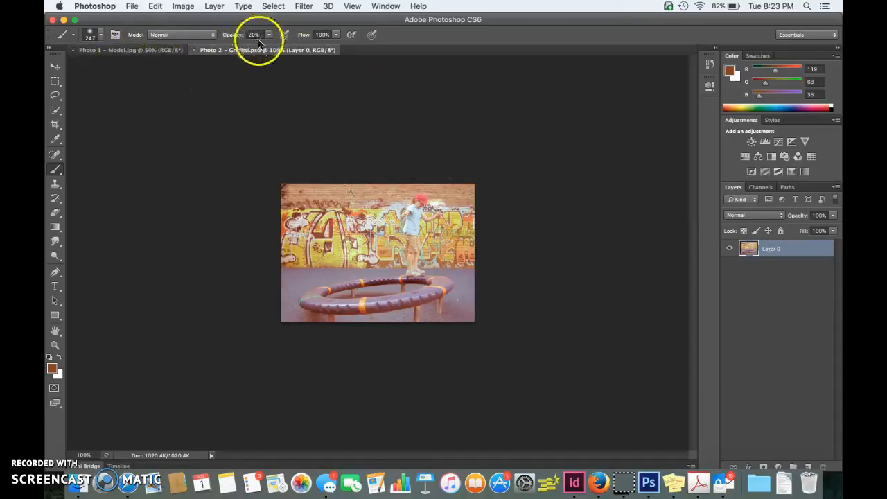
Step: Arrange the two open photos in a 2-up Horizontal layout
click(353, 5)
mouse_move(385, 6)
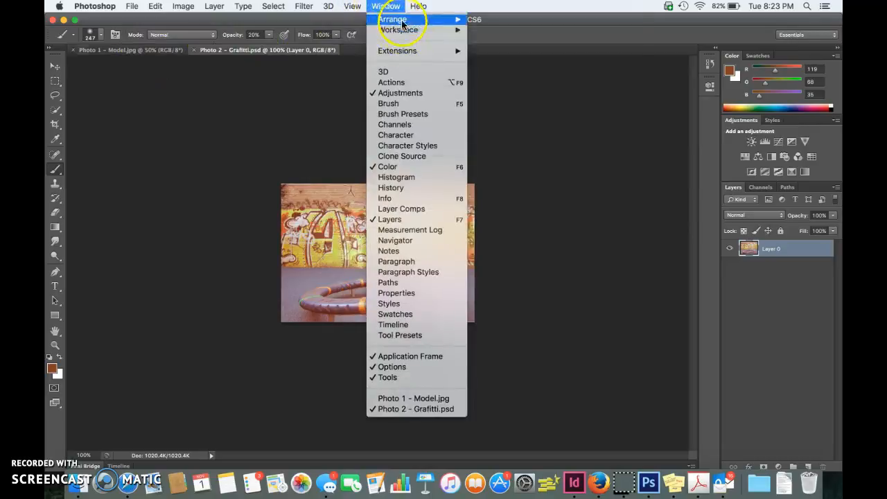
mouse_move(402, 23)
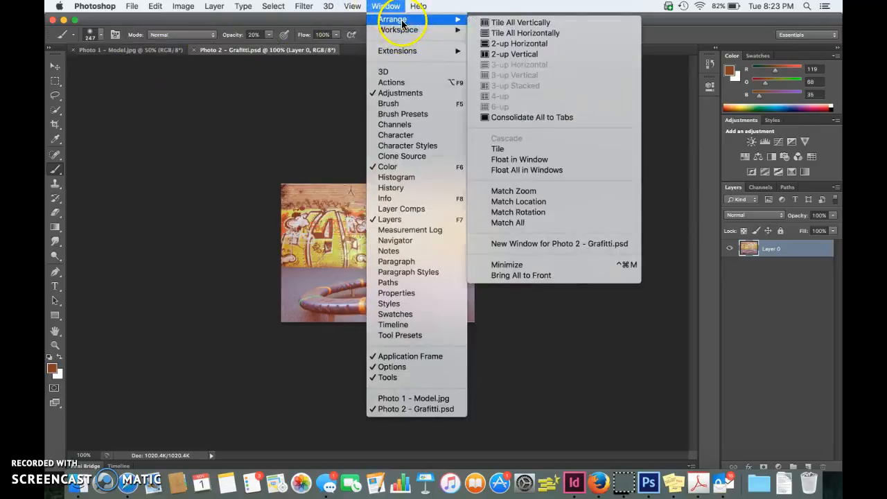
click(531, 45)
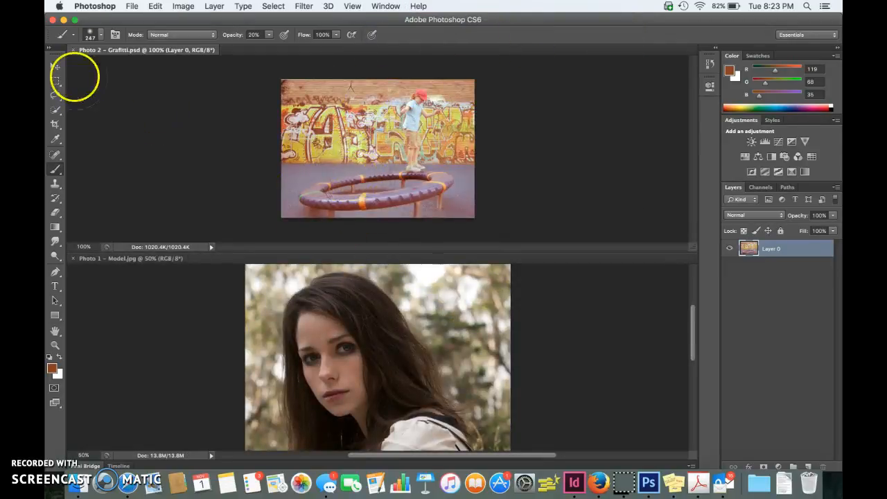
Step: Try copying the graffiti image onto the model photo with the Move tool, and undo the copy
click(57, 63)
drag(308, 107, 344, 292)
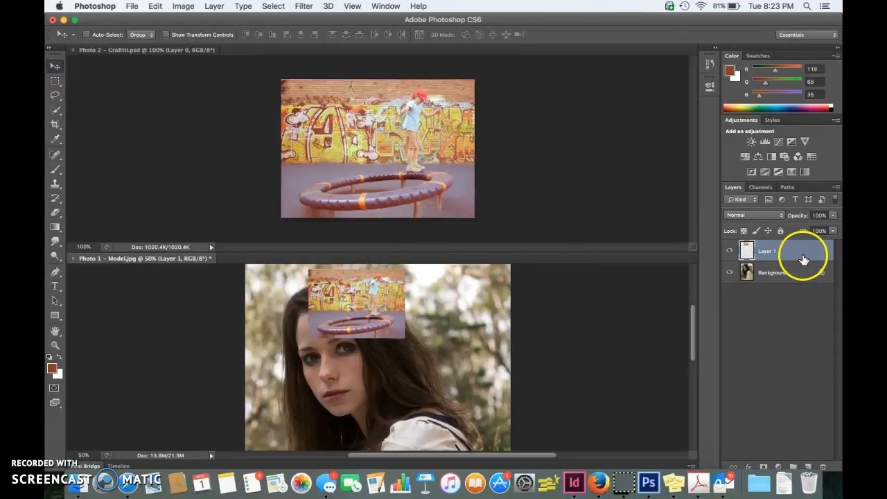
key(super+z)
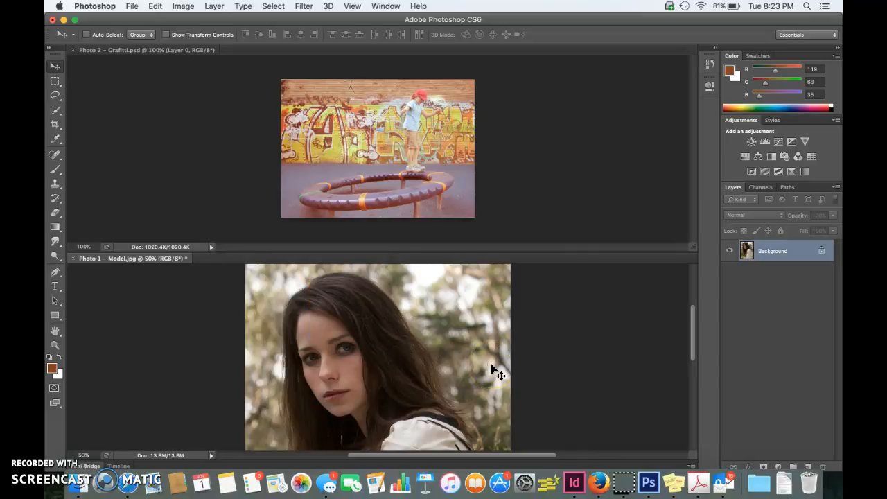
Step: Consolidate both open photos back into tabs
click(382, 7)
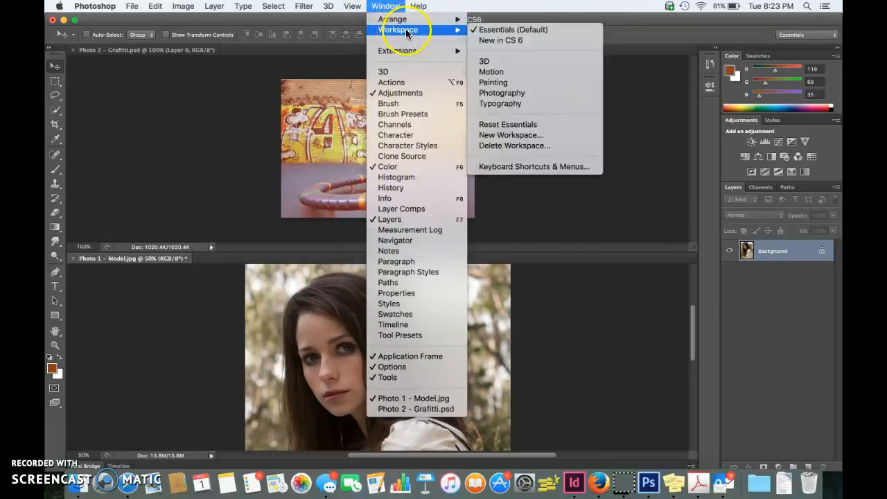
mouse_move(413, 22)
click(531, 116)
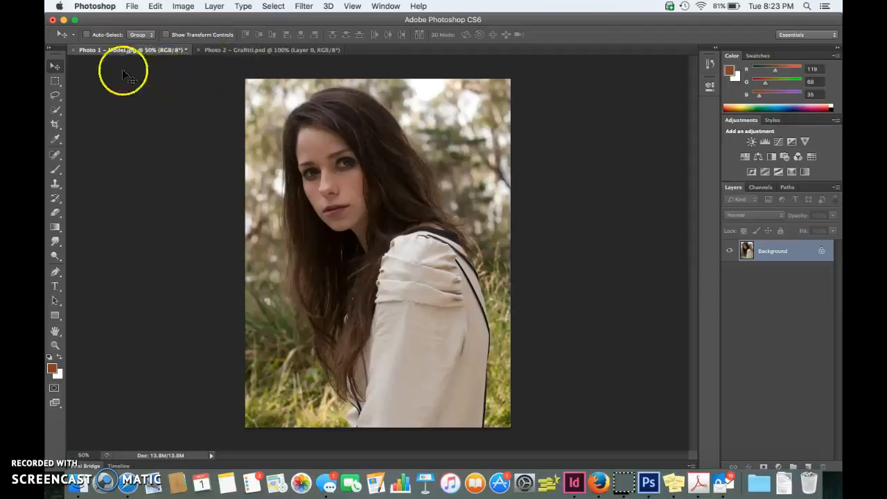
Step: Close Photo 2 - Grafitti.psd and save Photo 1 - Model.jpg
click(213, 53)
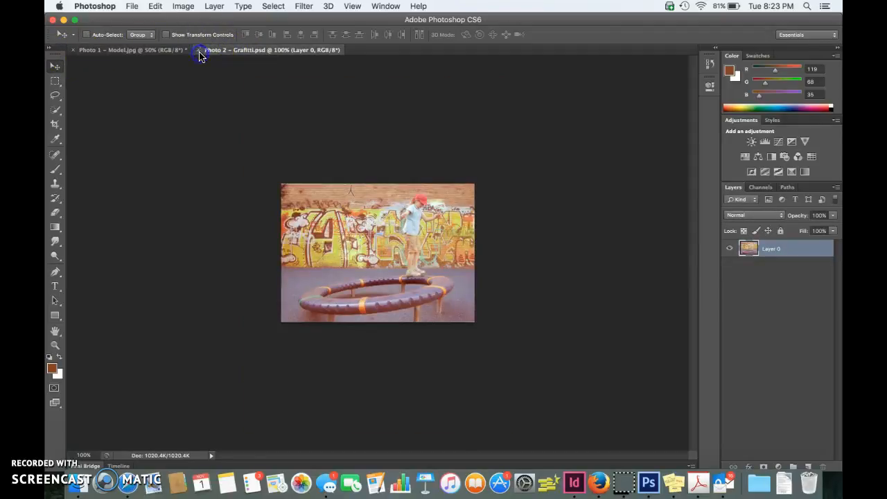
click(199, 50)
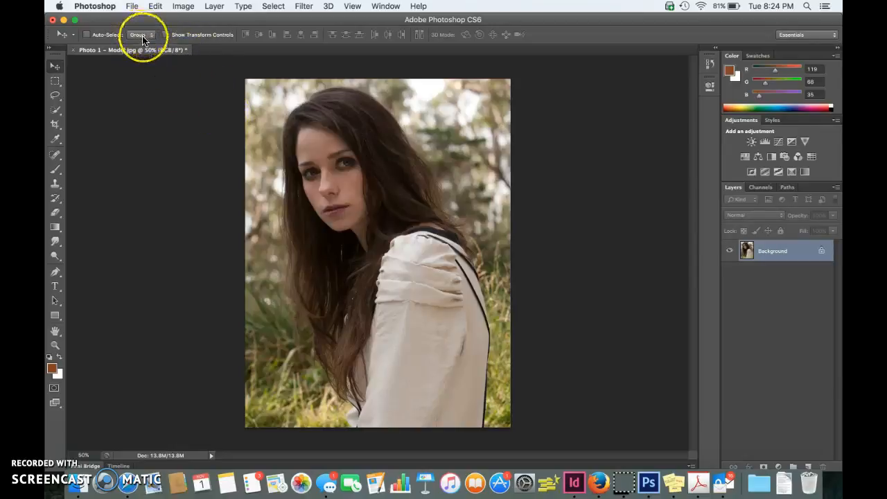
key(super+s)
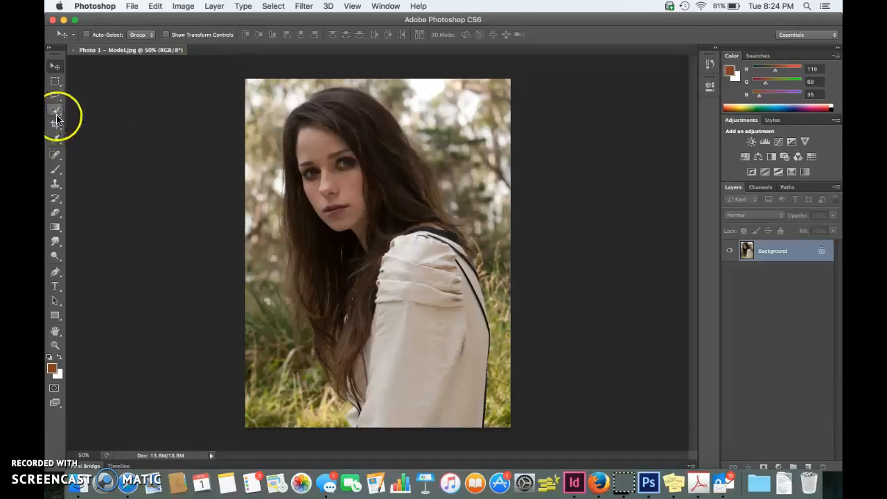
Step: Try a Brush dab on the background of the model photo and undo it
click(56, 169)
click(268, 138)
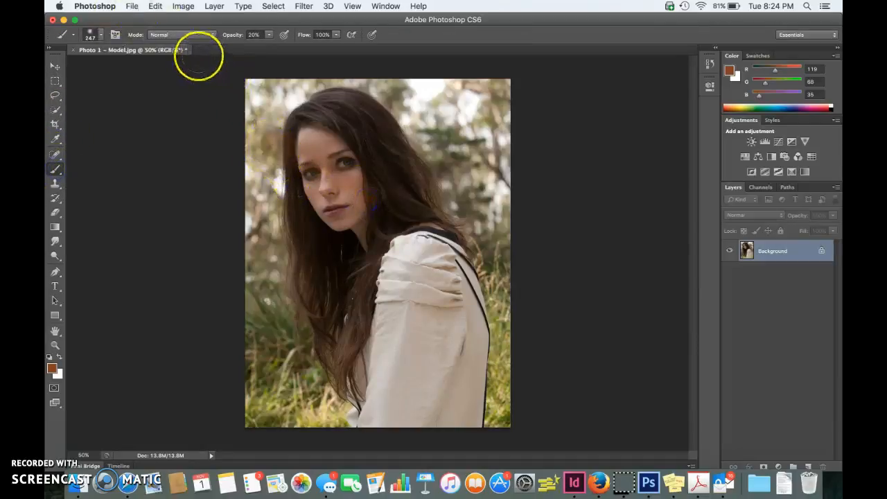
mouse_move(198, 62)
mouse_down()
mouse_move(278, 109)
mouse_move(278, 95)
mouse_move(221, 110)
mouse_move(236, 151)
mouse_up()
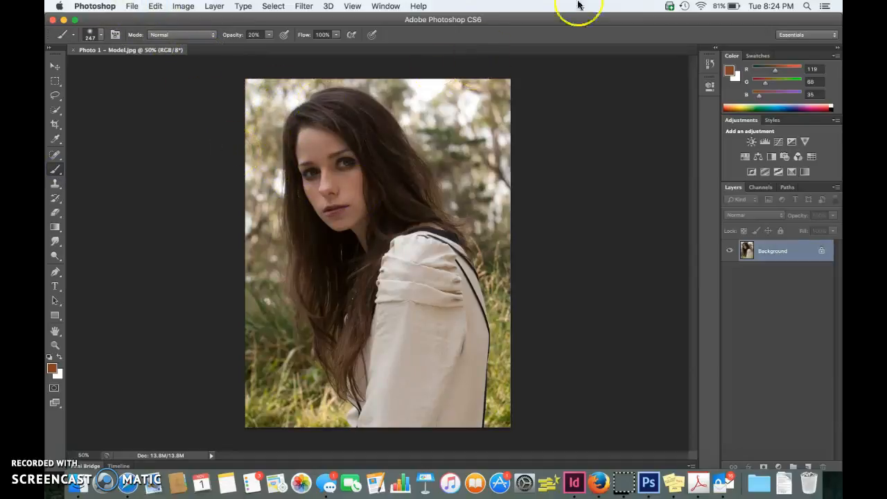
Step: Display the History panel and enlarge it downward to make room for more history states
click(711, 63)
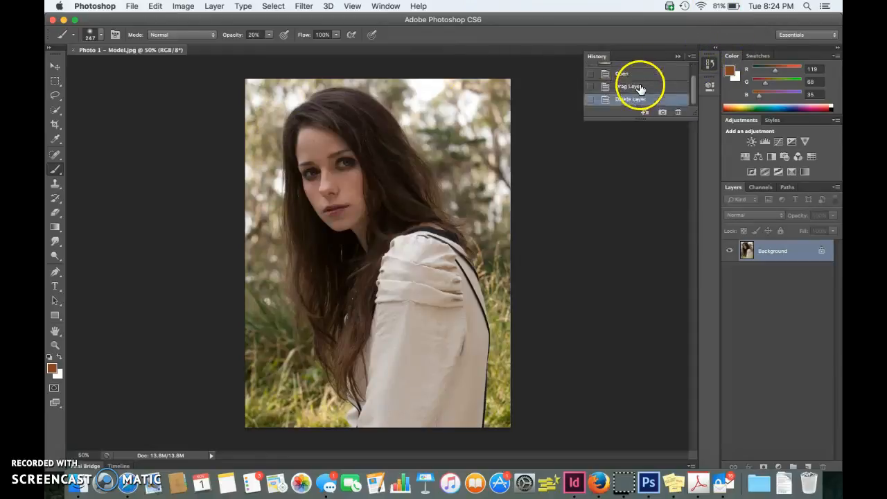
click(680, 56)
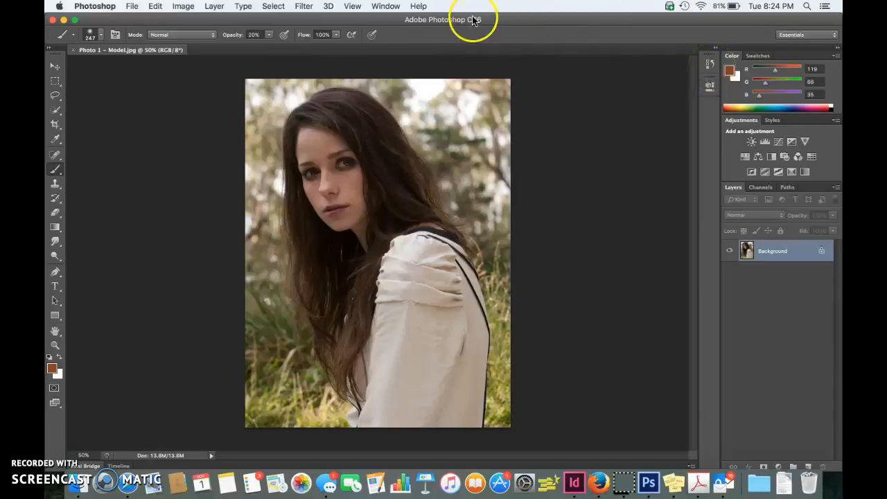
click(370, 6)
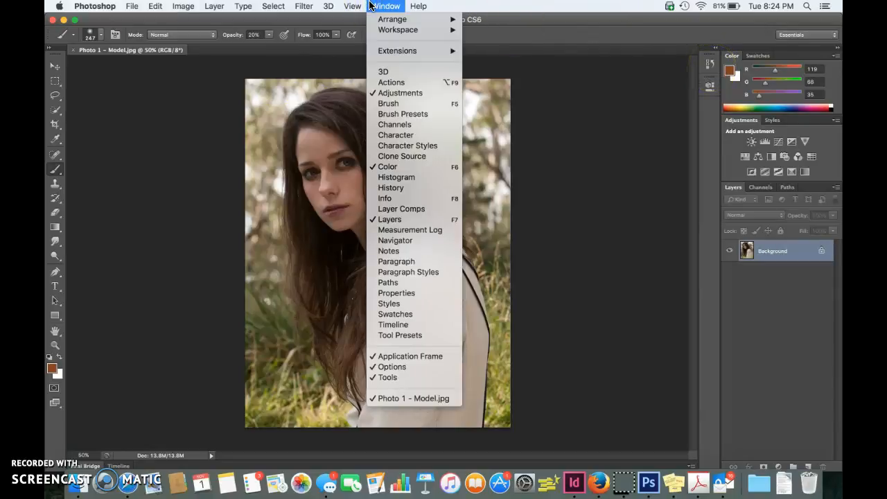
click(406, 188)
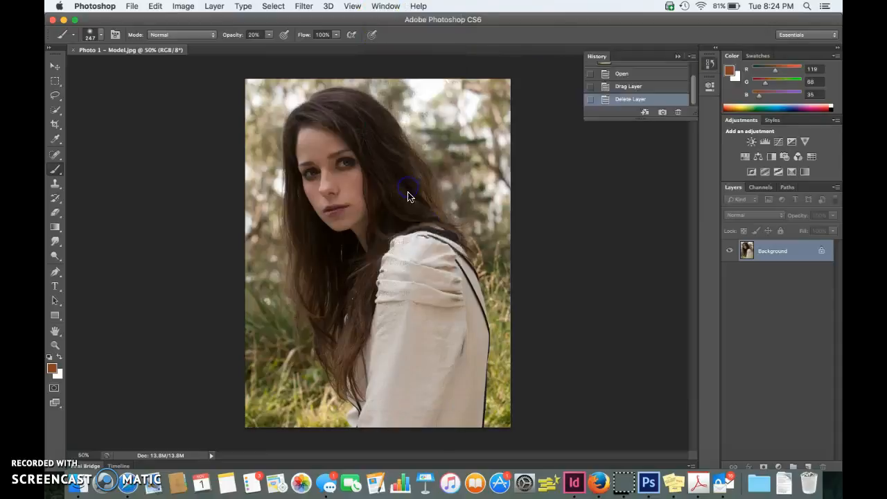
drag(685, 119, 680, 277)
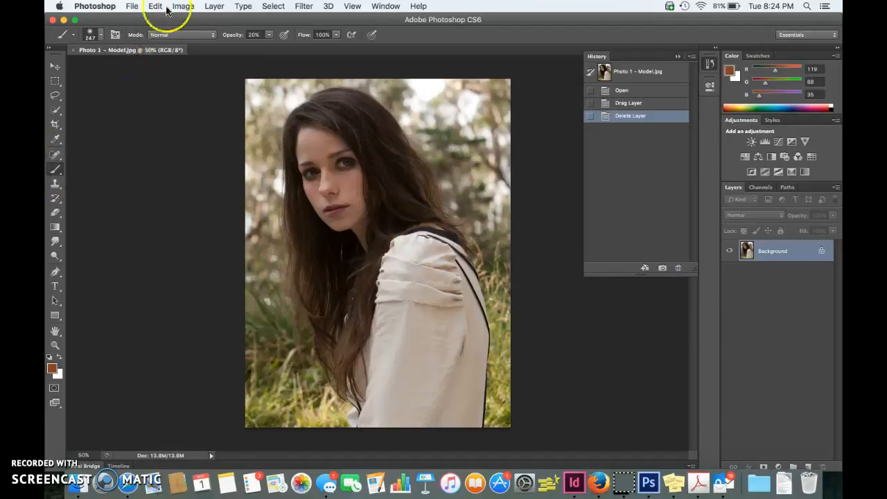
Step: Set the brush opacity to 100% and paint seven separate brown strokes across the model photo, finishing with the Move tool active
drag(269, 35, 399, 64)
drag(340, 119, 249, 208)
drag(305, 262, 402, 309)
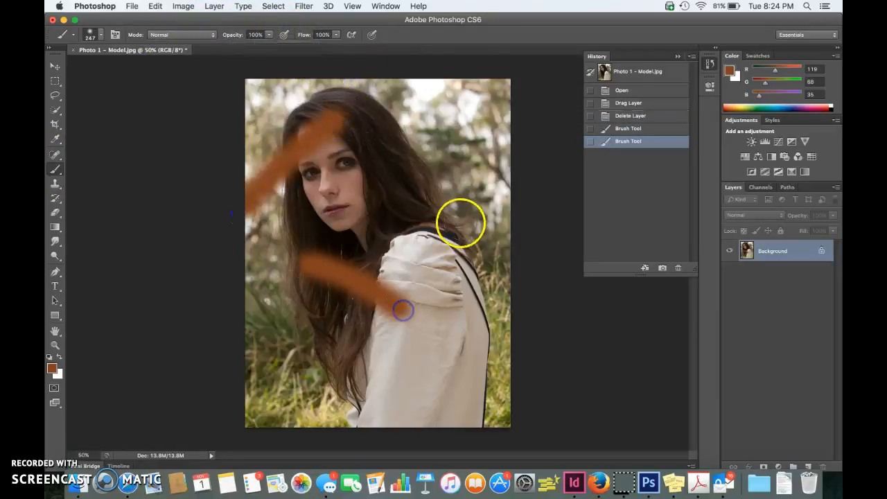
drag(462, 222, 400, 307)
drag(428, 139, 484, 221)
drag(487, 310, 378, 371)
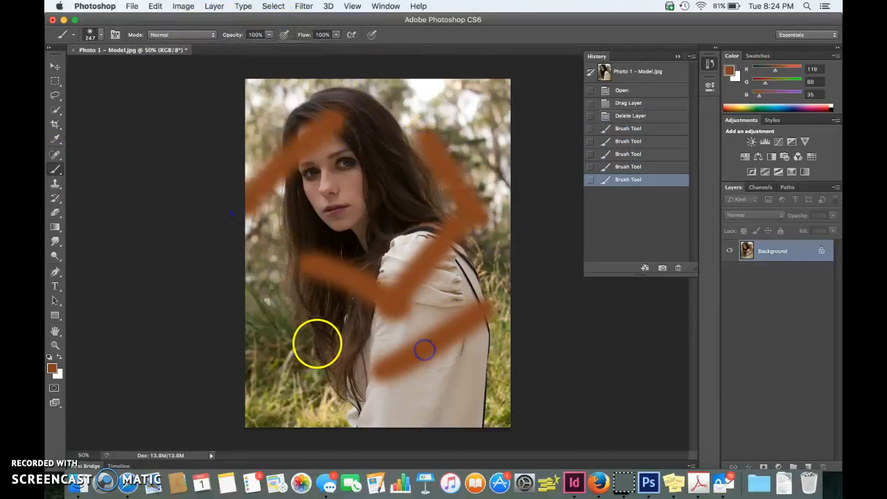
drag(298, 321, 331, 339)
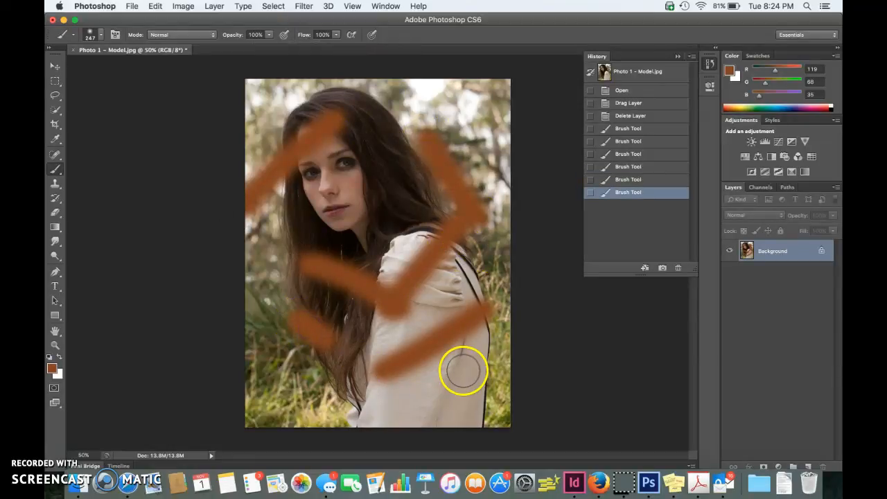
drag(460, 370, 380, 382)
click(56, 65)
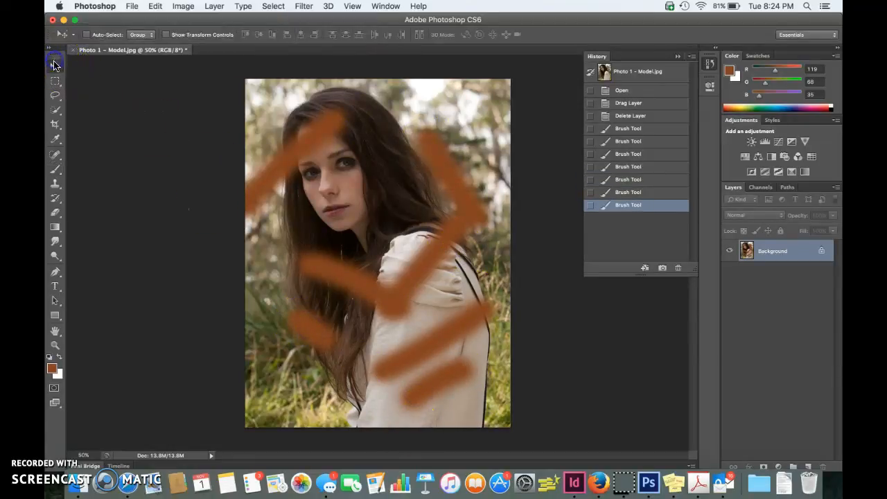
Step: Step back through the brush history states to the second stroke, then return forward to the latest stroke
click(632, 193)
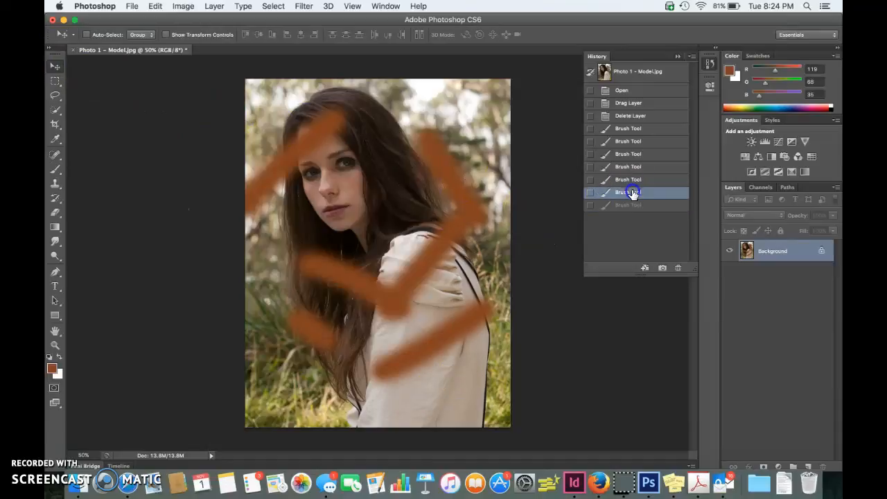
click(634, 180)
click(633, 167)
click(635, 154)
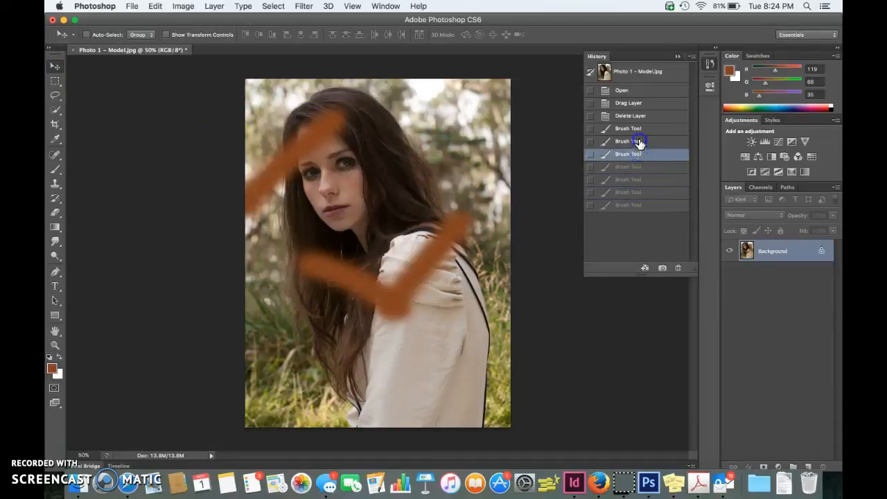
click(638, 142)
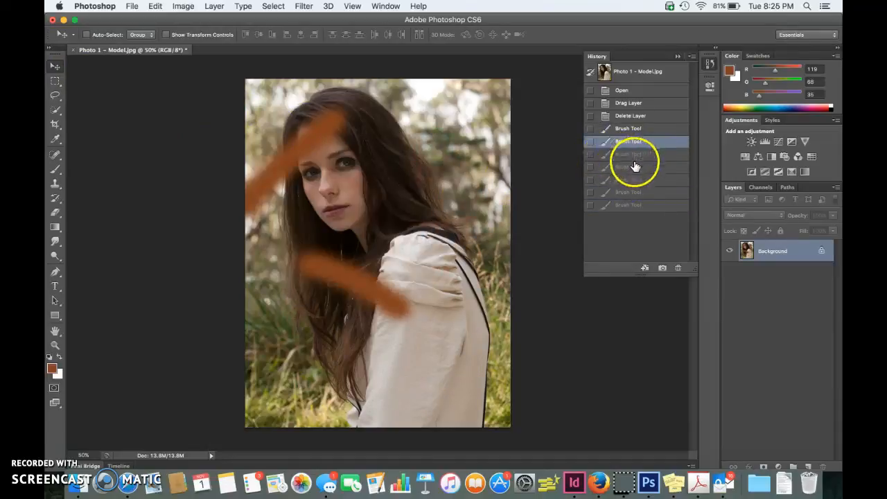
click(631, 167)
click(632, 180)
click(633, 192)
click(633, 204)
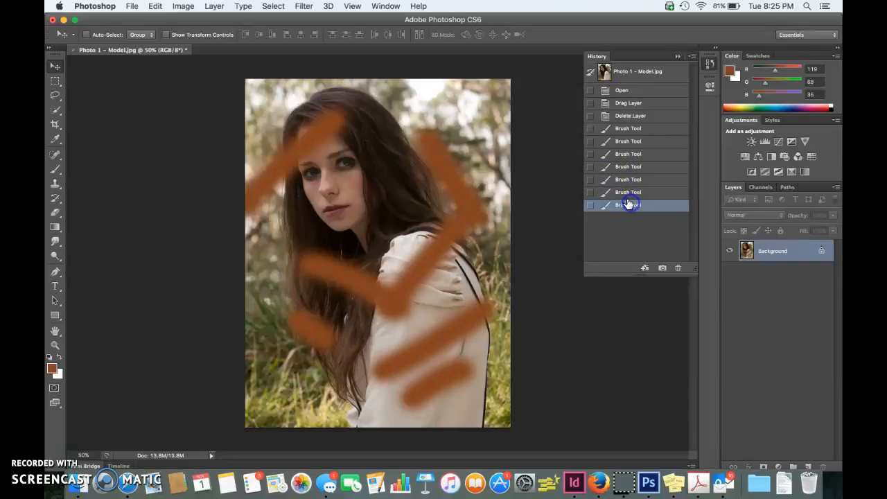
Step: Mark the fourth brush stroke state as the History Brush source and delete that state along with those following it
click(591, 168)
click(656, 168)
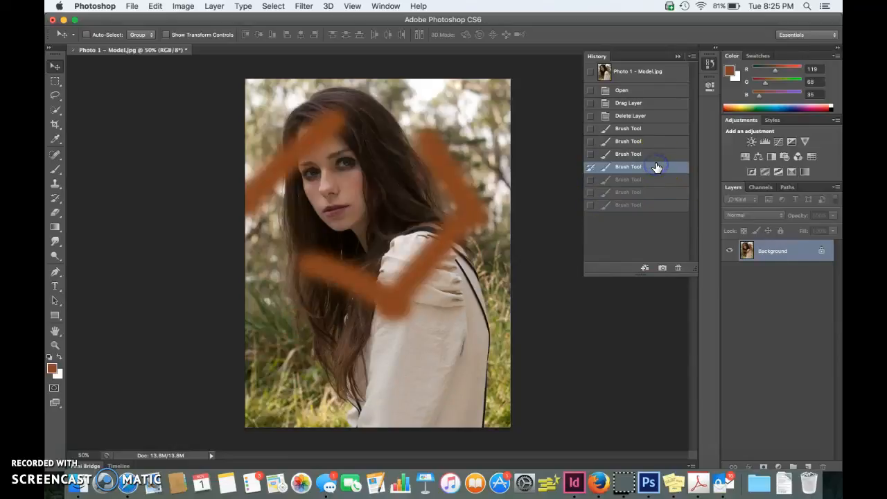
click(678, 268)
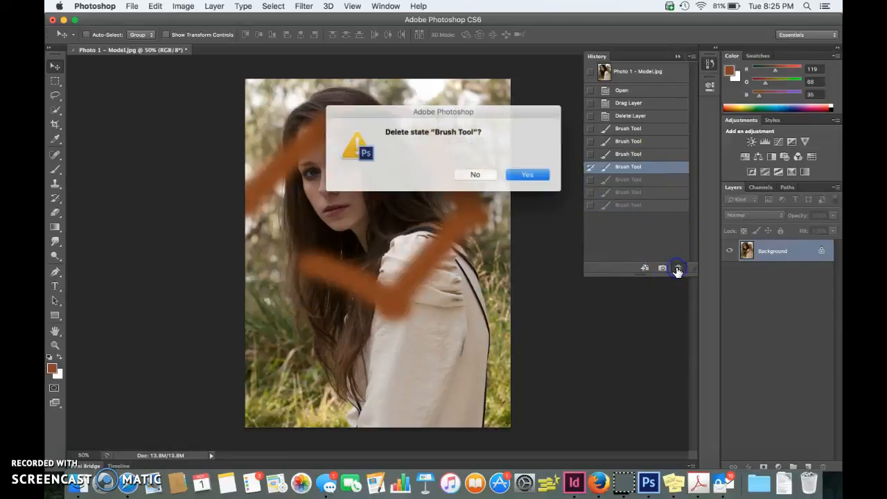
click(546, 176)
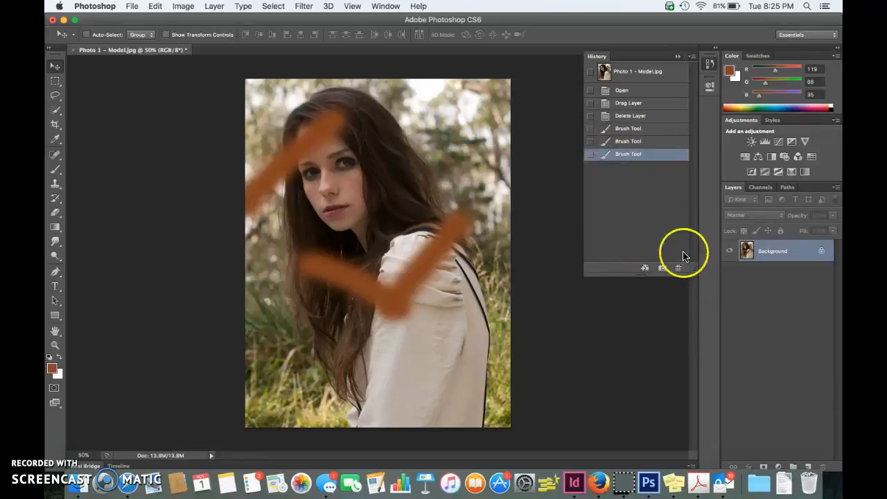
Step: Revert the model photo to the Delete Layer history state, before any of the brush strokes
click(639, 129)
click(636, 104)
click(637, 115)
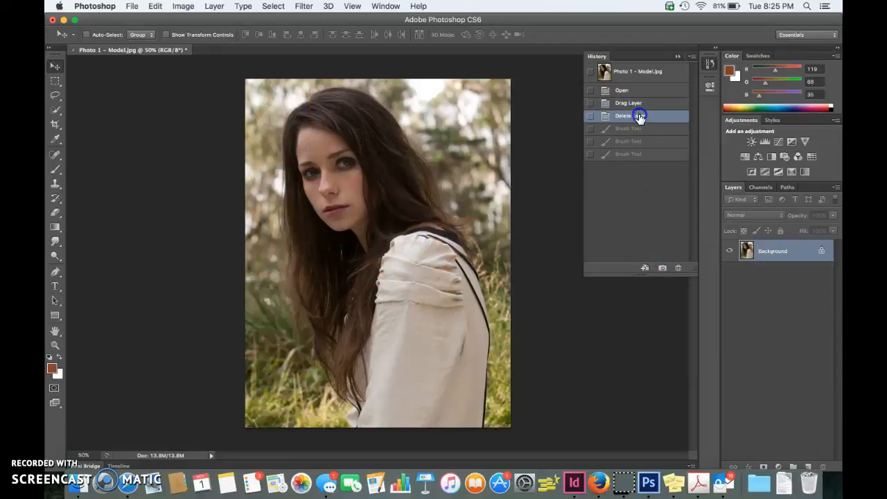
Step: Paint one diagonal brush stroke from the model's chin down to the sleeve and delete its history state
click(56, 168)
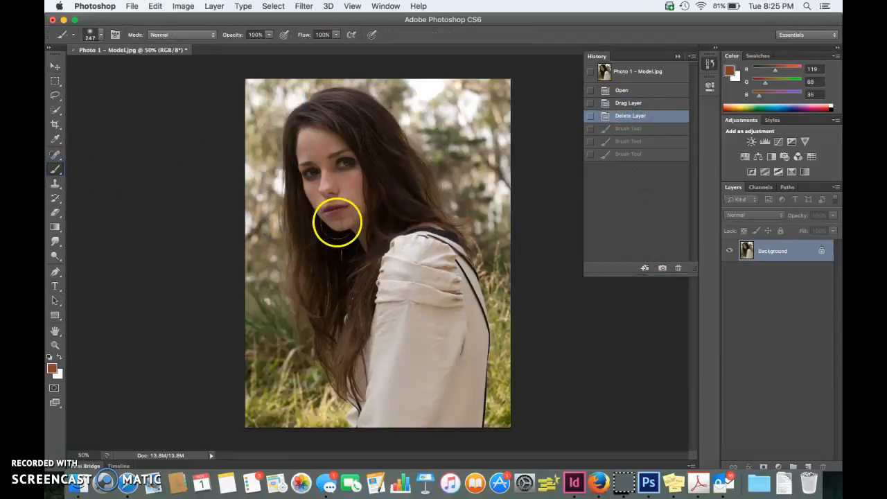
mouse_move(332, 213)
mouse_down()
mouse_move(345, 235)
mouse_move(407, 362)
mouse_up()
mouse_move(622, 128)
mouse_down()
mouse_move(687, 277)
mouse_move(679, 264)
mouse_up()
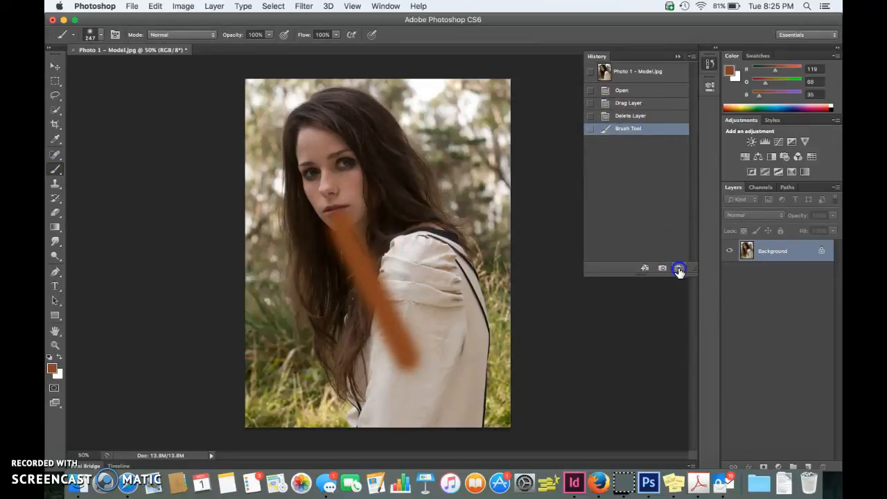
click(680, 271)
click(522, 175)
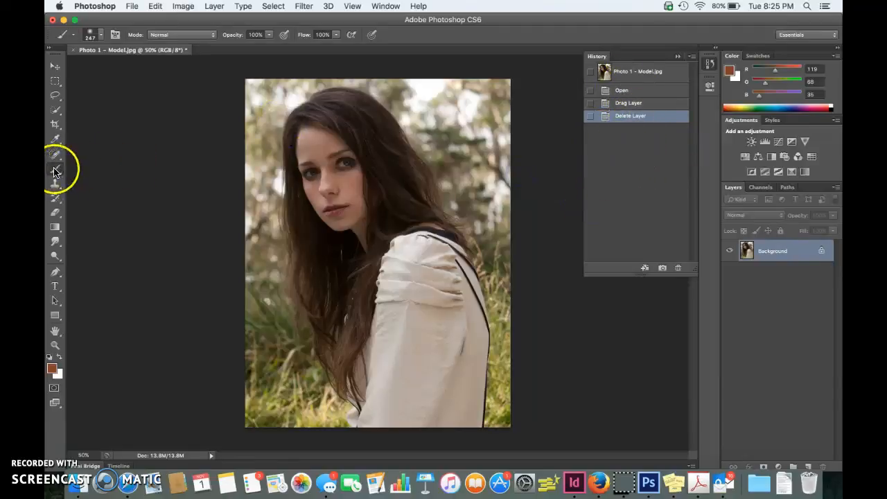
Step: Paint many separate brush dabs over the model's hair, face, sleeve and background to fill the history list
click(432, 279)
click(366, 186)
click(314, 266)
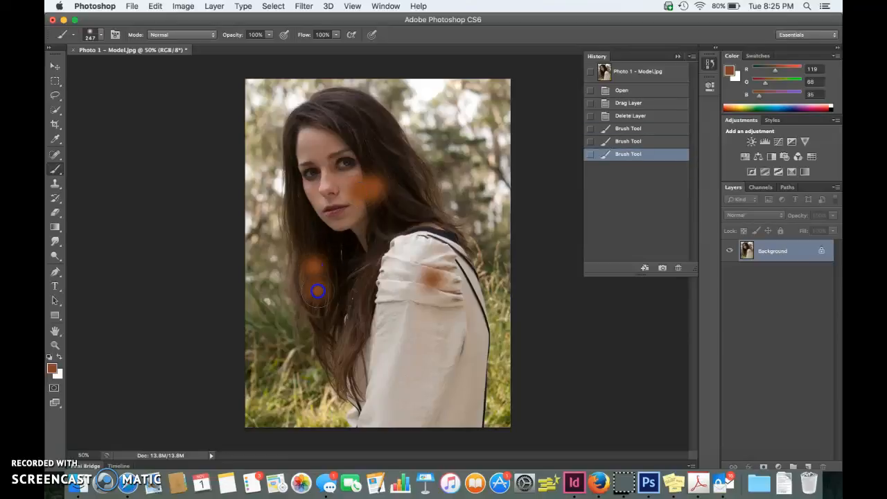
click(317, 290)
click(383, 356)
click(418, 355)
click(459, 201)
click(301, 198)
click(309, 196)
click(414, 195)
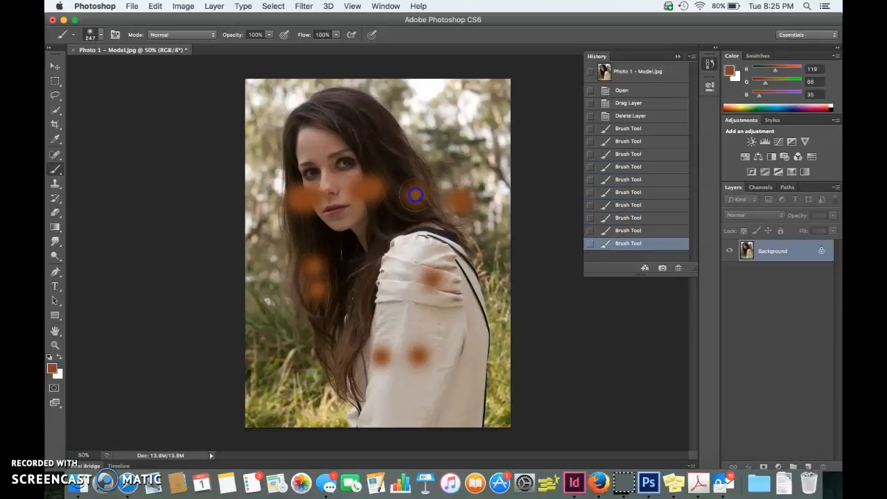
click(415, 195)
click(407, 199)
click(409, 199)
click(410, 201)
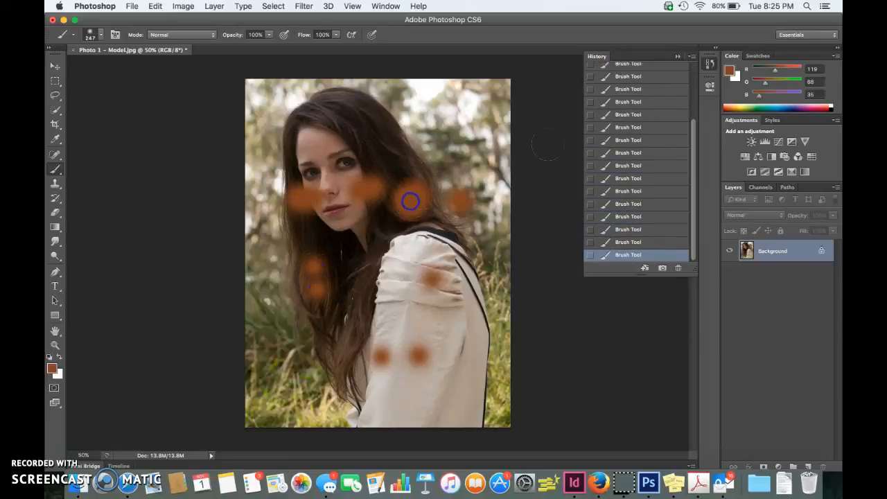
Step: Step back through the earliest brush states to Delete Layer, then restore the original Photo 1 - Model.jpg snapshot
scroll(644, 135, up, 5)
click(633, 131)
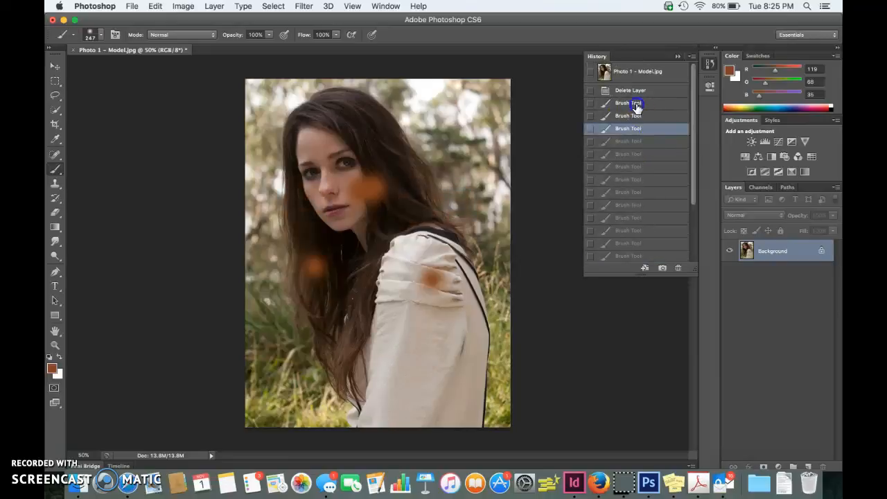
click(636, 104)
click(631, 91)
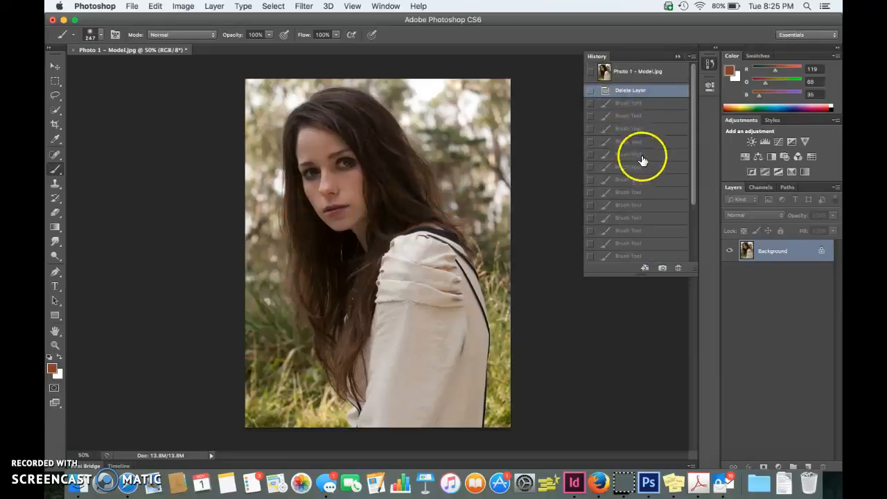
click(637, 76)
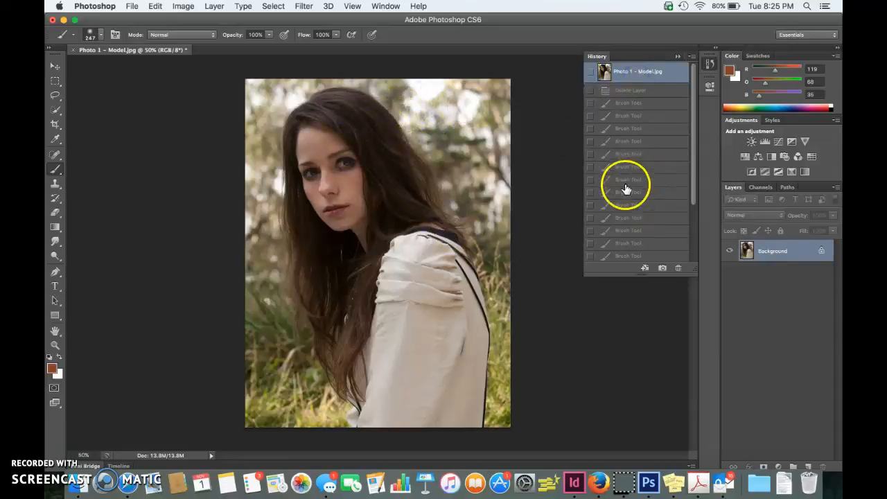
scroll(626, 167, down, 3)
scroll(630, 115, up, 3)
scroll(632, 114, down, 3)
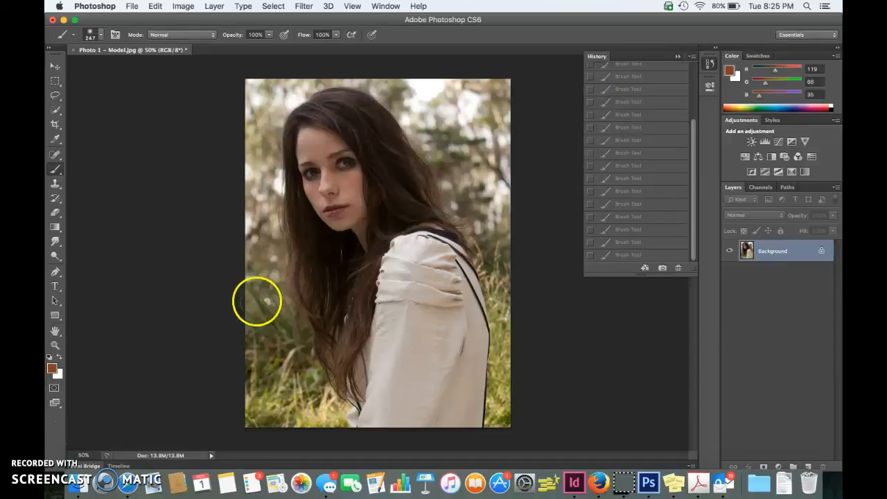
click(625, 216)
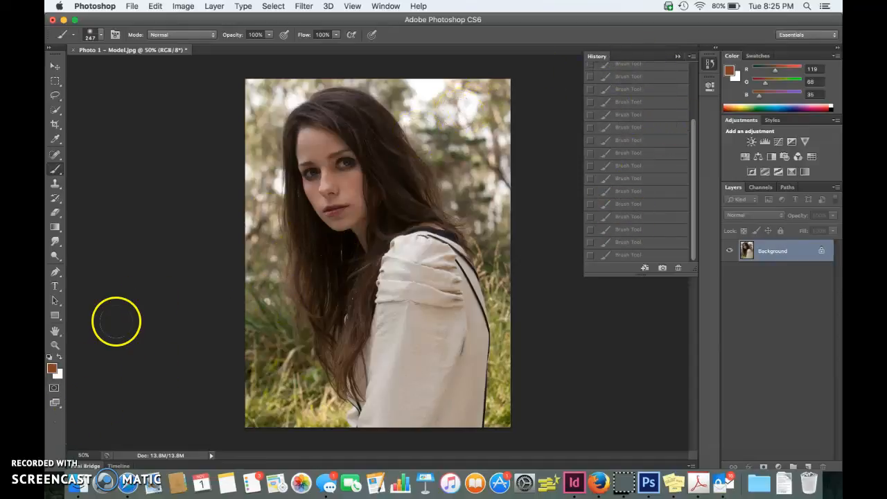
Step: Reset the foreground and background colours to the defaults and set the foreground colour to pure red (ff0000)
click(50, 358)
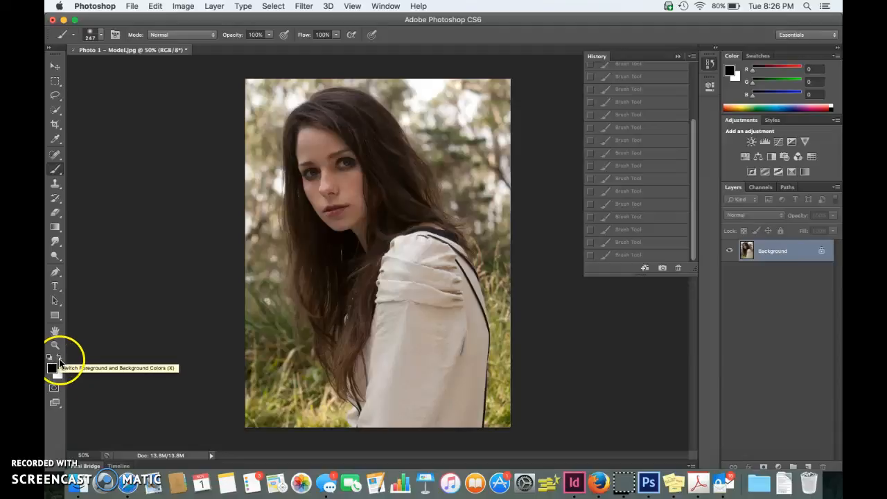
click(54, 370)
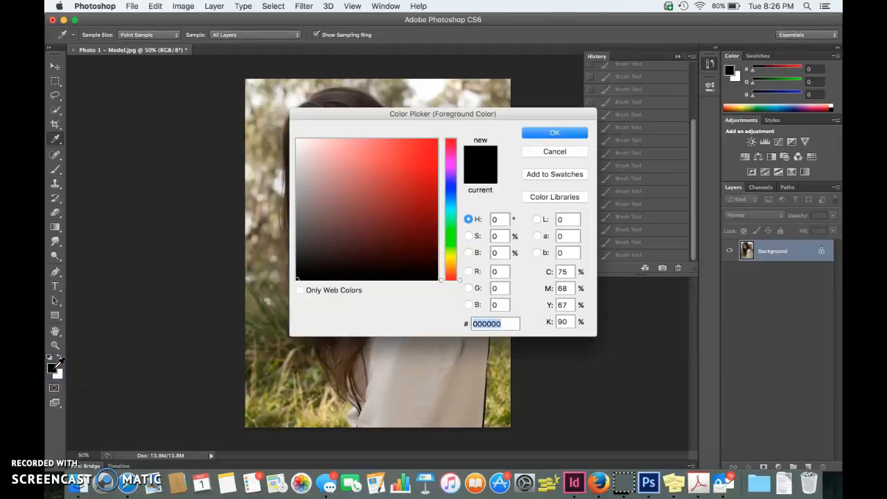
drag(402, 173, 447, 125)
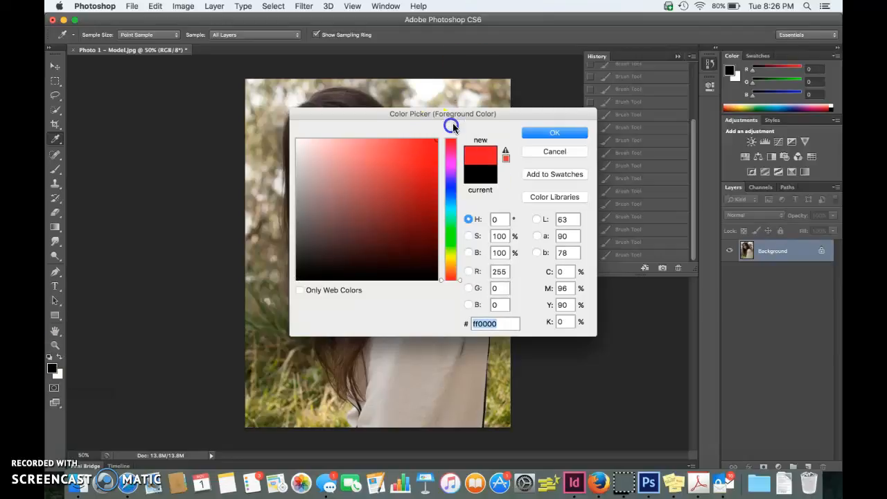
click(554, 133)
Step: Swap the foreground and background colours and set the background colour to pale pink (e0cfcf)
click(60, 357)
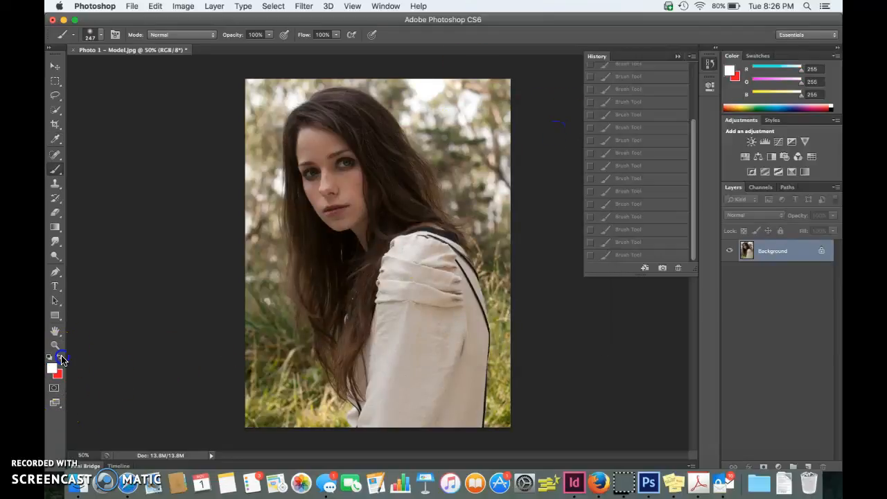
click(59, 375)
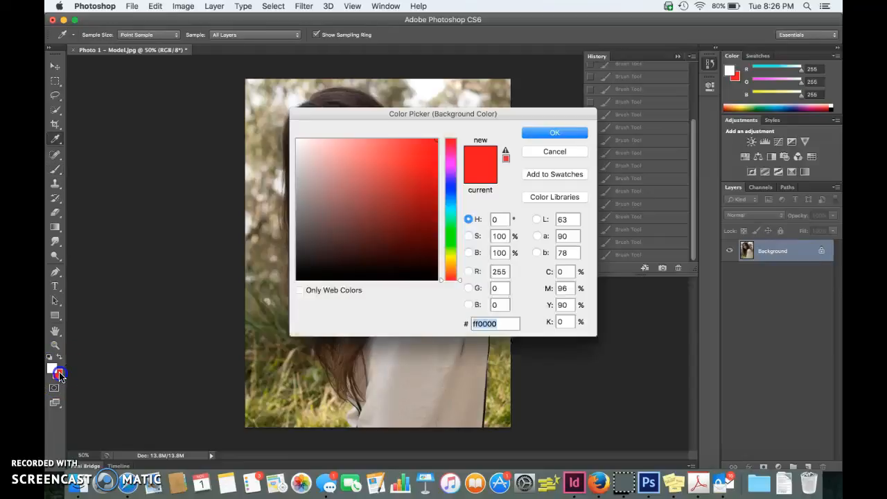
mouse_move(365, 208)
mouse_down()
mouse_move(396, 185)
mouse_move(307, 152)
mouse_up()
click(565, 131)
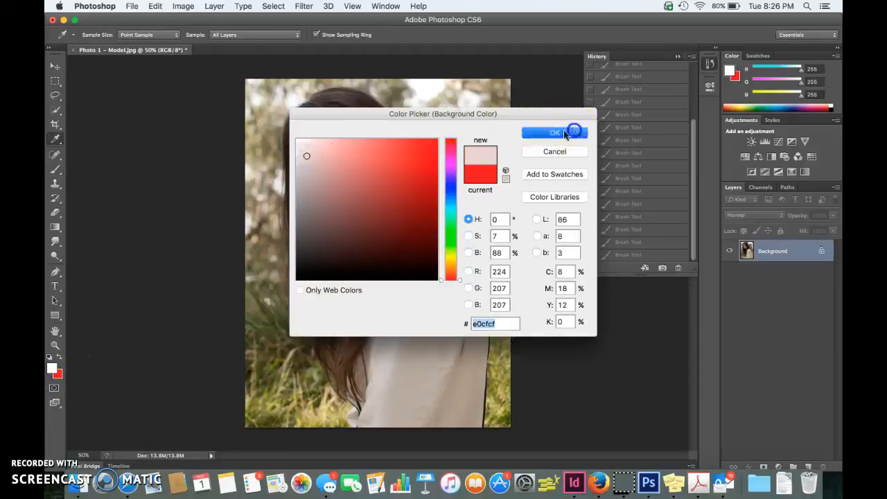
Step: Set the foreground colour to a bright red with RGB values 245, 0, 0
click(56, 367)
drag(370, 194, 436, 141)
click(579, 132)
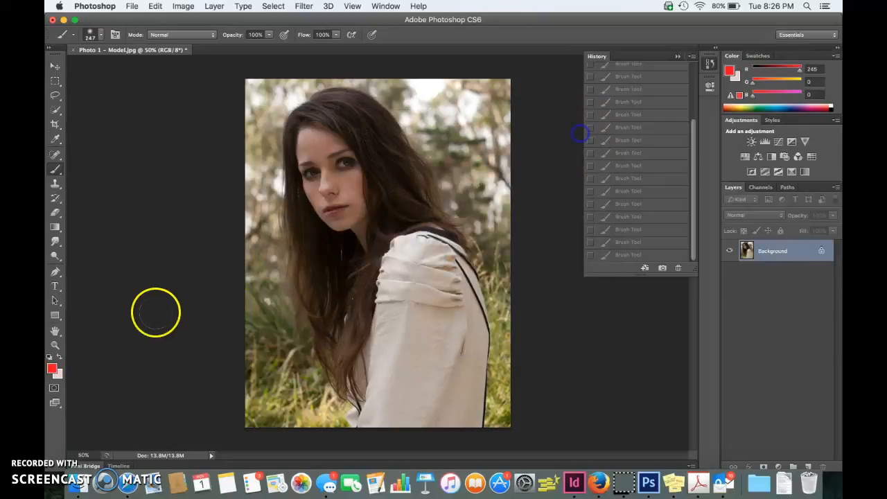
Step: Swap the foreground and background colours back and forth, ending with pale pink as the foreground and red as the background
click(60, 357)
click(60, 357)
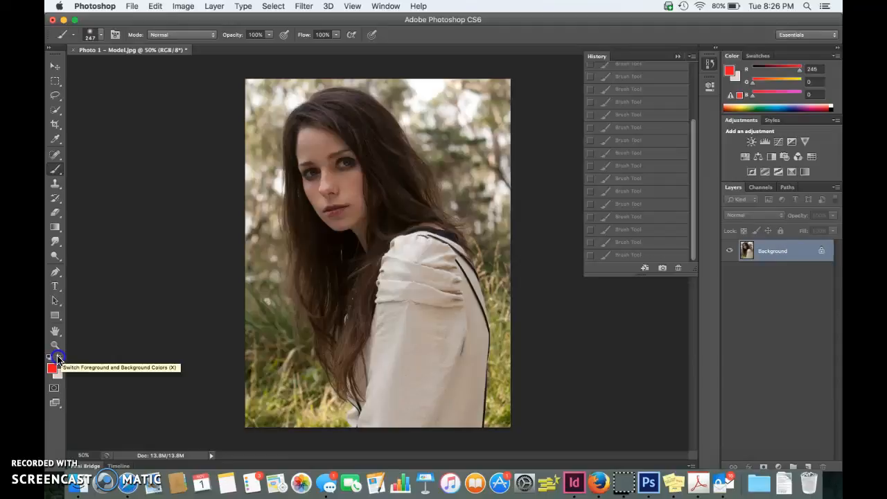
click(59, 359)
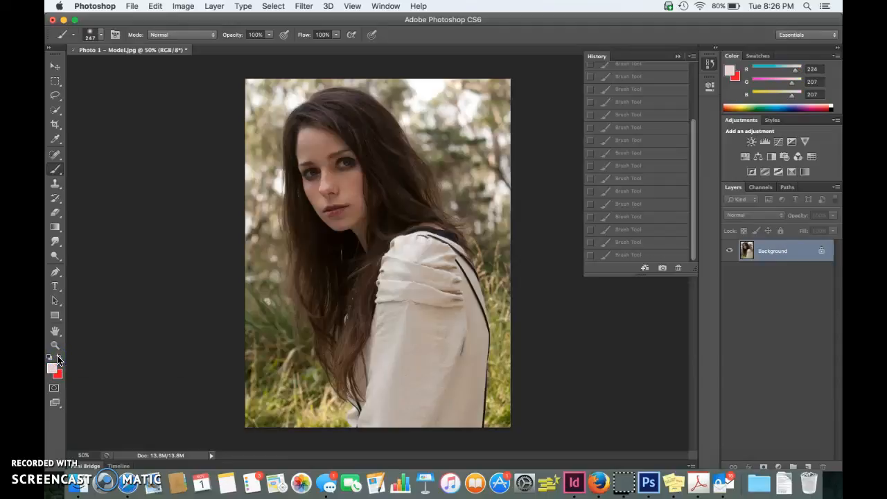